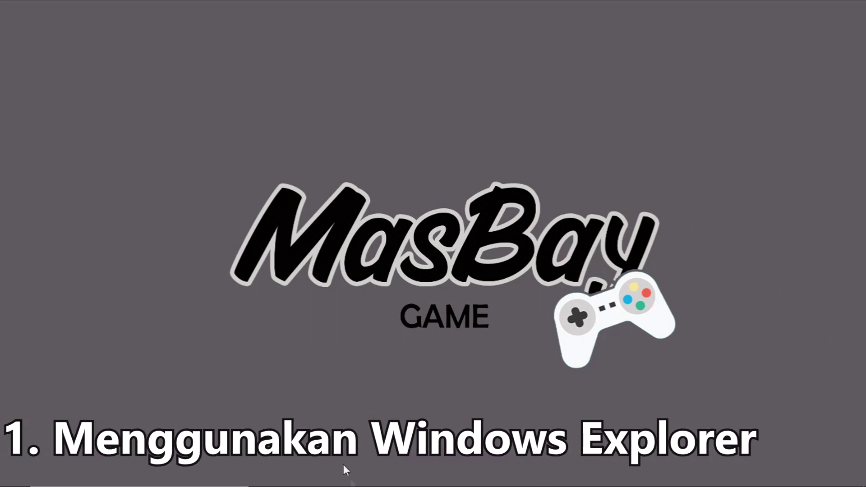
Open the system properties of This PC from File Explorer to view the computer's basic specifications
mouse_move(350, 486)
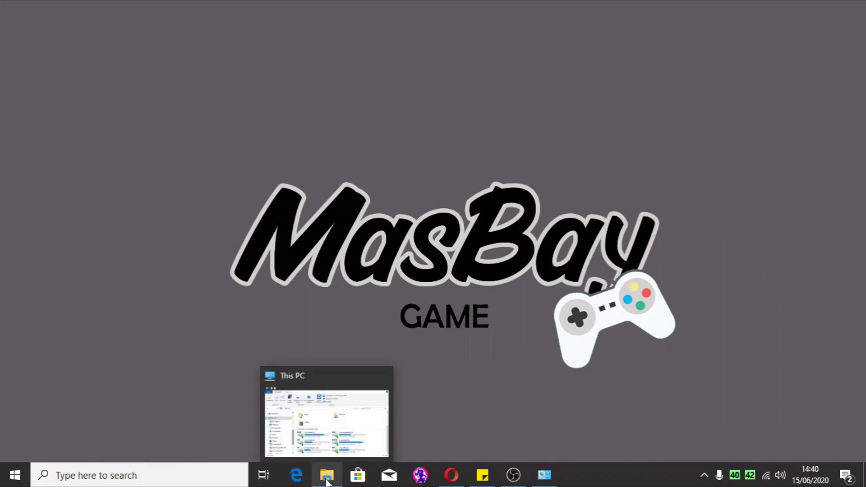
click(326, 482)
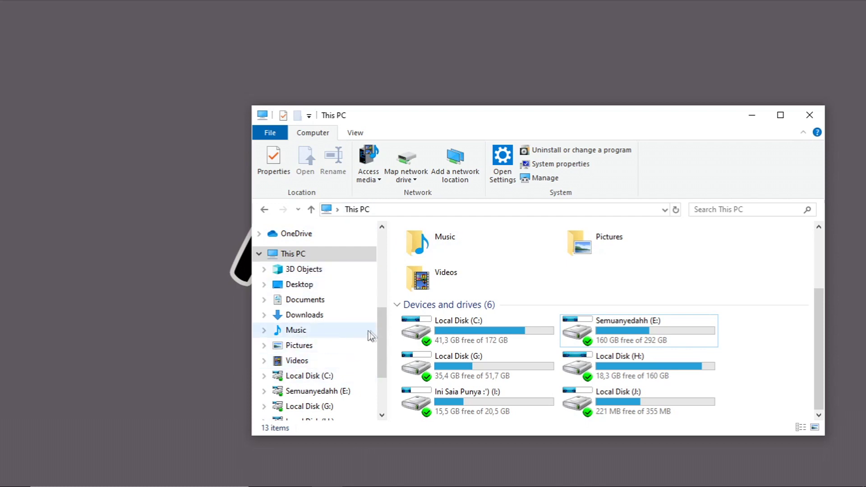
scroll(317, 311, up, 2)
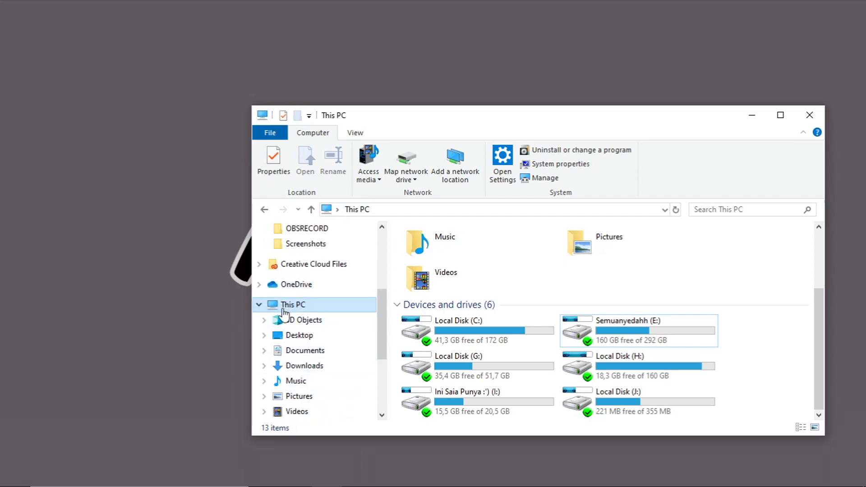
right_click(302, 305)
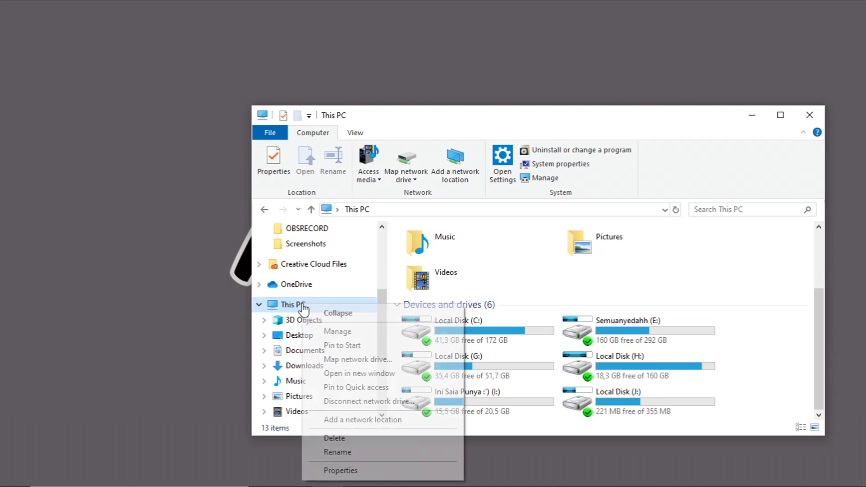
click(354, 471)
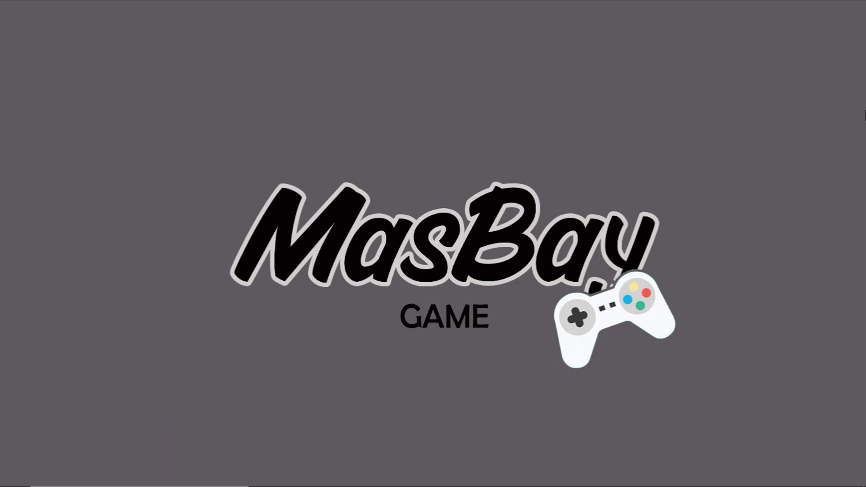
Run dxdiag and examine the graphics card and video memory details in the DirectX Diagnostic Tool
key(super+r)
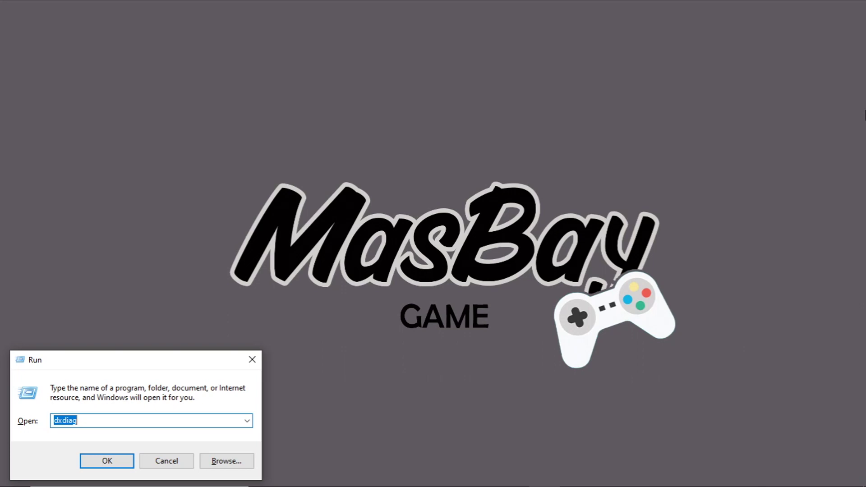
text(dxdiag)
key(Return)
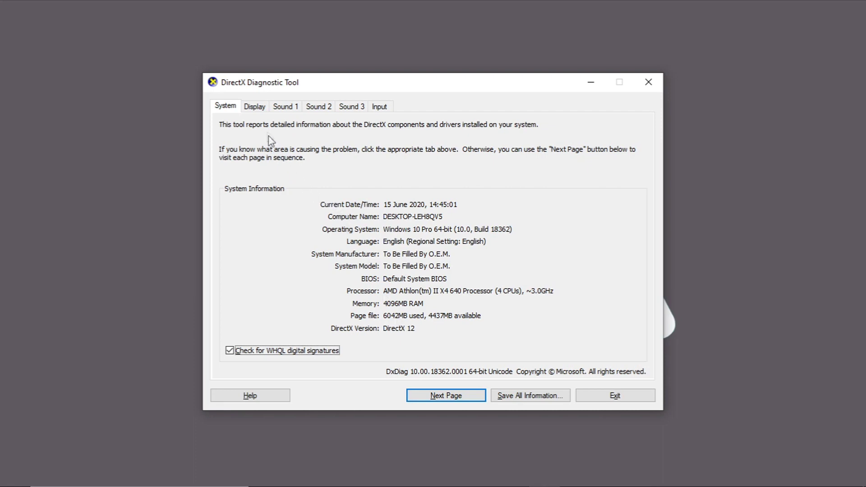
click(255, 108)
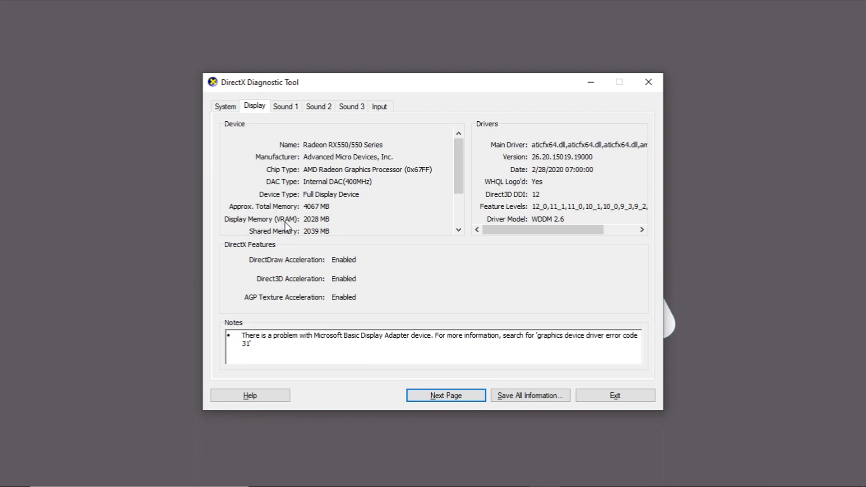
drag(458, 176, 460, 208)
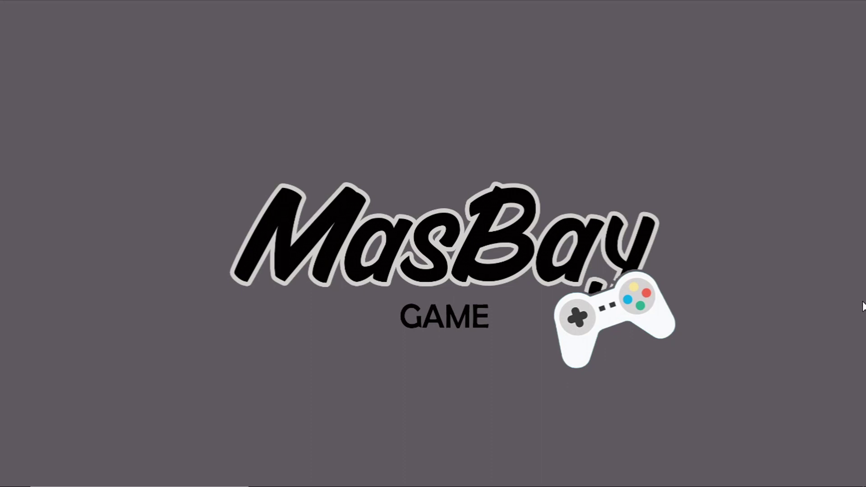
Switch to the Opera browser, search the web for "cpu z" and open CPUID's CPU-Z page
mouse_move(759, 486)
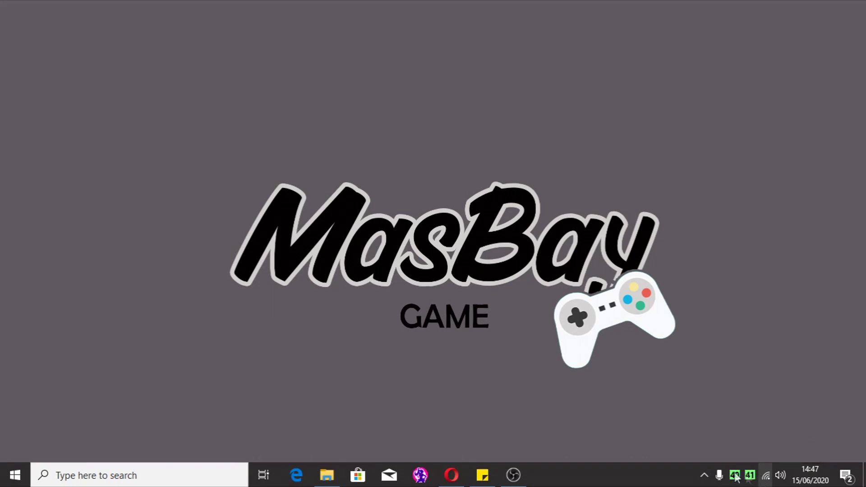
click(452, 475)
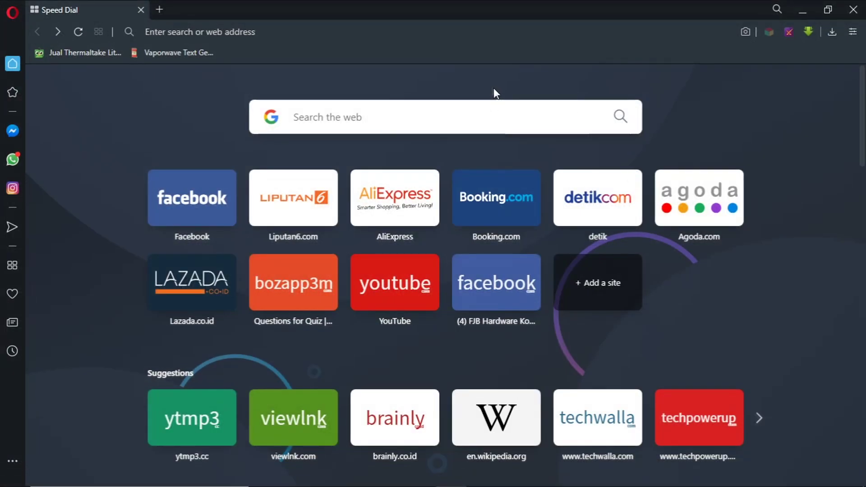
click(498, 113)
text(dpu z)
key(Return)
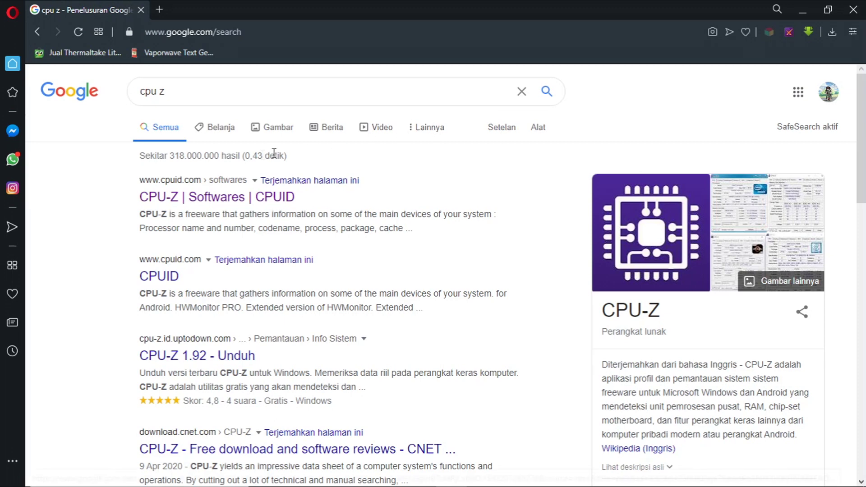
click(230, 204)
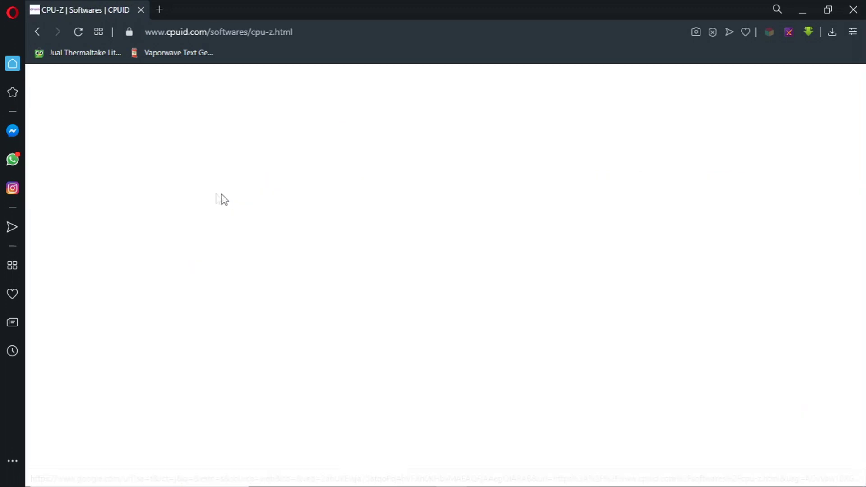
Download the English setup version of CPU-Z 1.92 for Windows, cpu-z_1.92-en.exe
scroll(154, 203, down, 2)
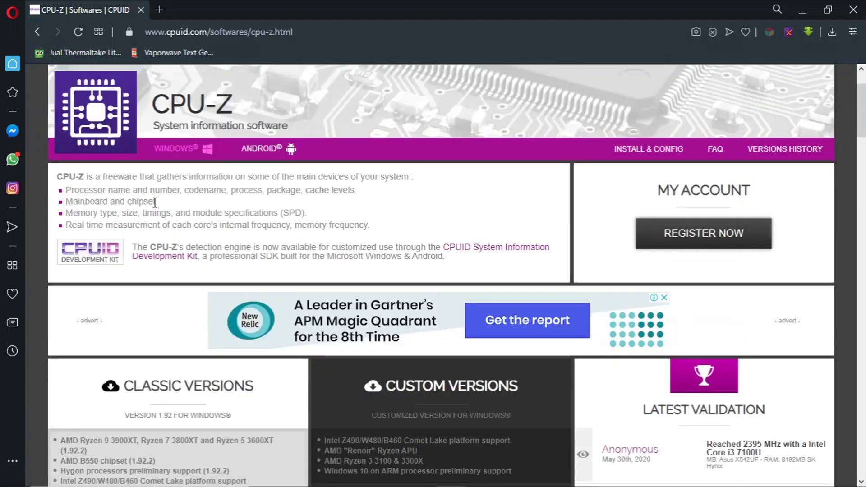
scroll(155, 202, down, 5)
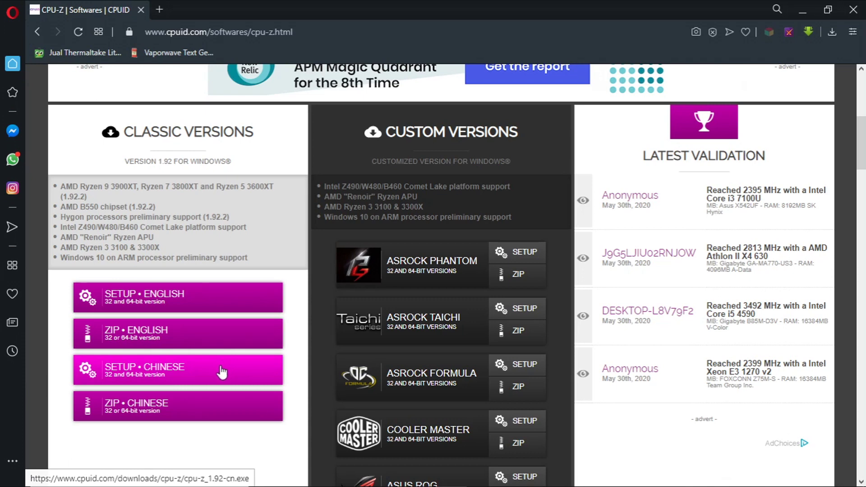
click(206, 313)
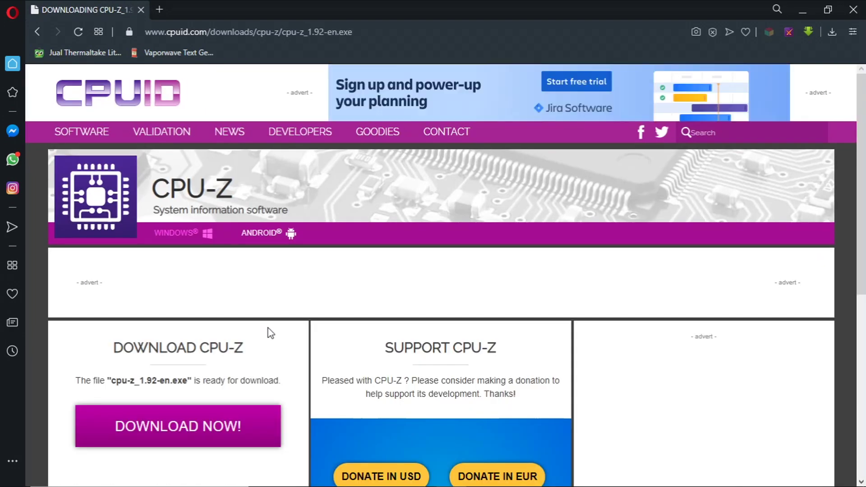
scroll(272, 326, down, 4)
scroll(257, 319, up, 2)
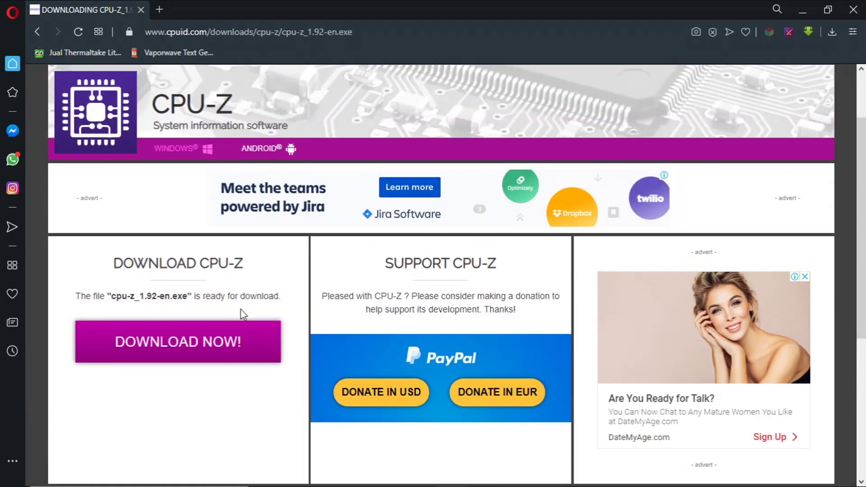
click(216, 352)
click(426, 307)
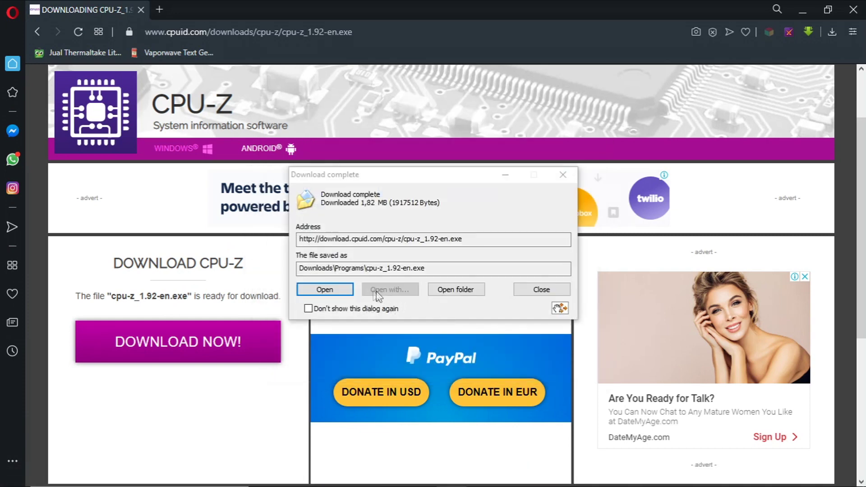
Launch the downloaded CPU-Z installer and accept its license agreement
click(342, 291)
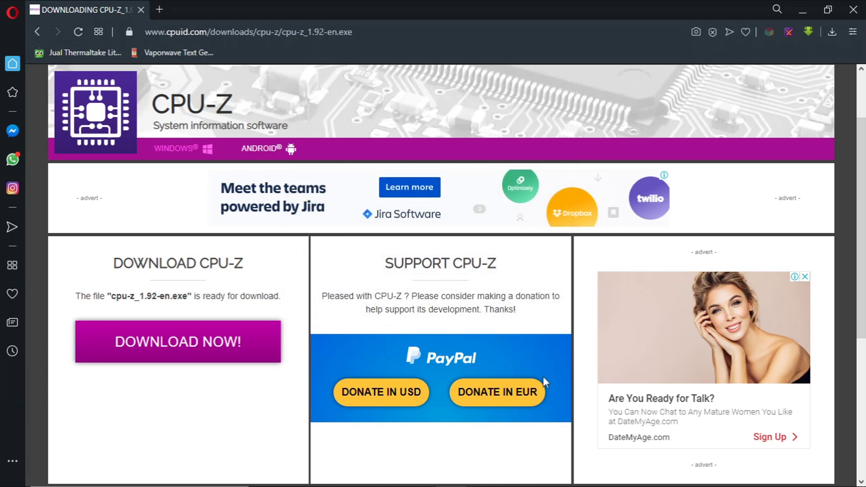
mouse_move(569, 484)
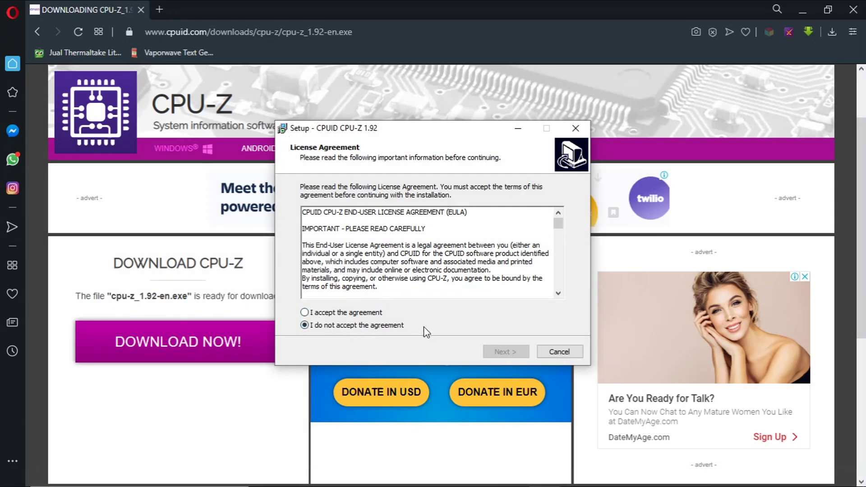
click(349, 312)
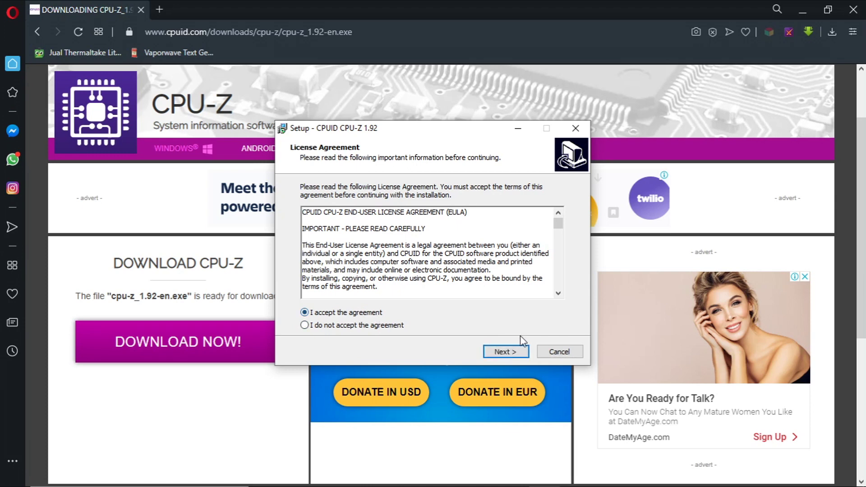
click(505, 351)
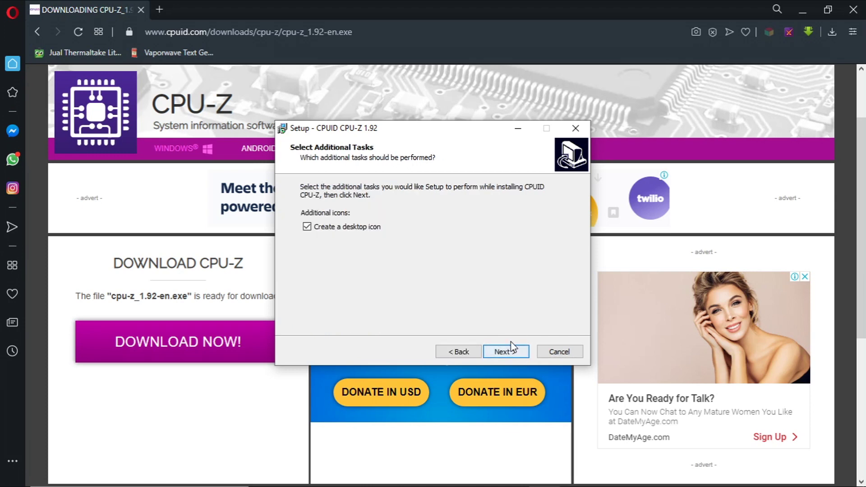
Install CPU-Z with a desktop icon and finish the setup without viewing the readme file
click(364, 231)
click(364, 231)
click(501, 352)
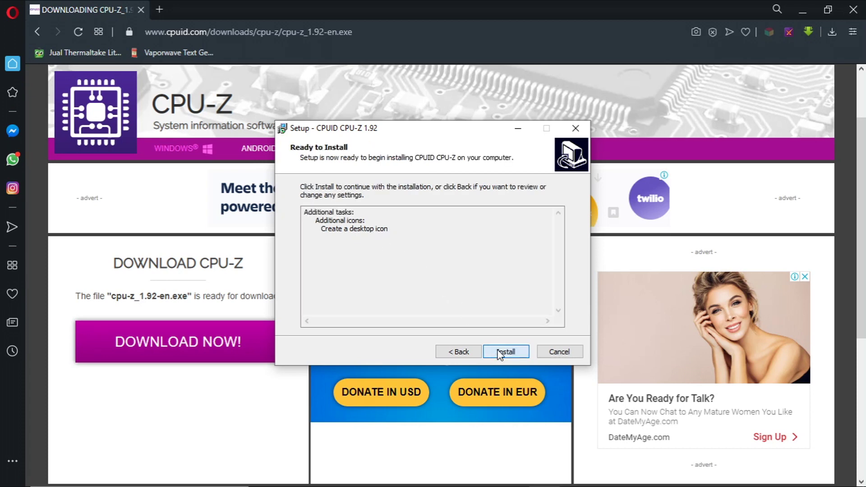
click(500, 353)
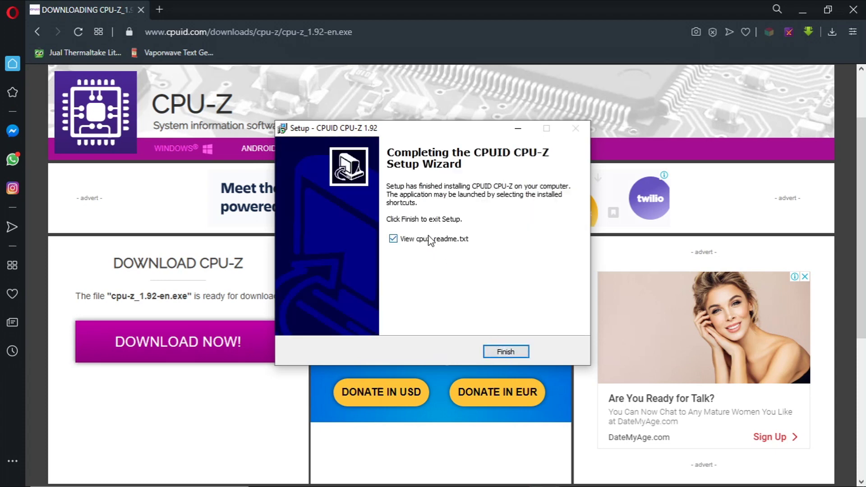
click(393, 239)
click(506, 352)
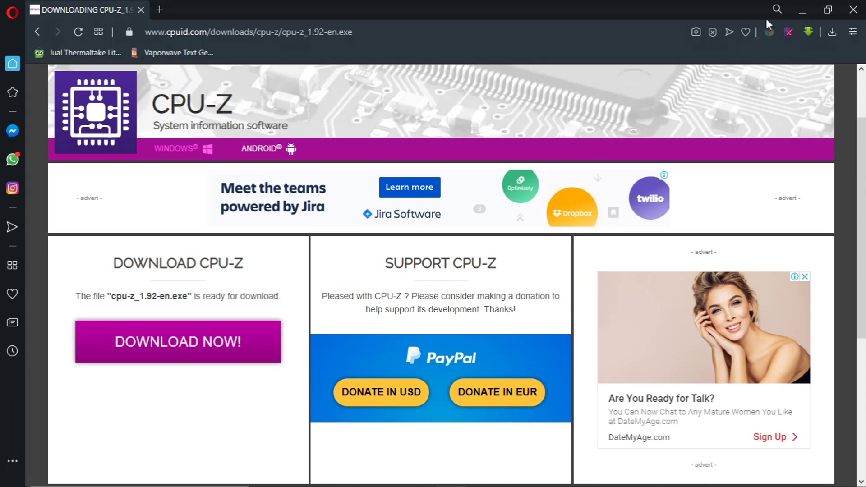
Minimize the browser and turn on the display of desktop icons
click(794, 10)
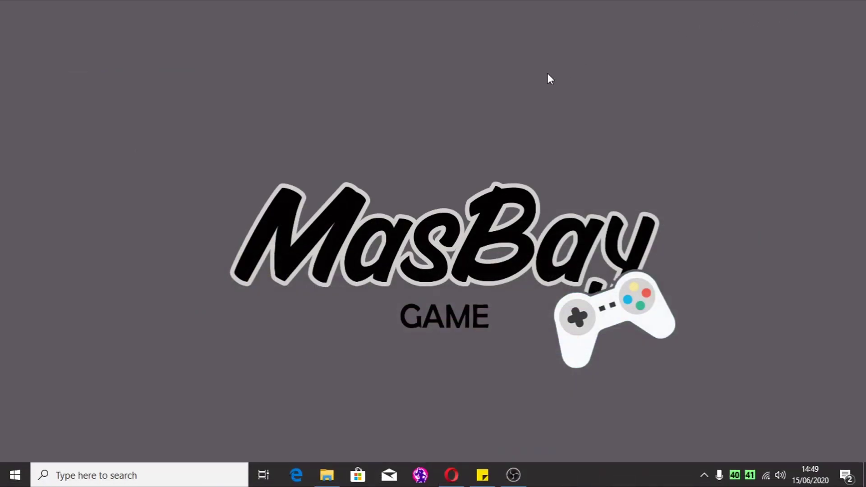
right_click(532, 100)
mouse_move(585, 226)
mouse_move(582, 131)
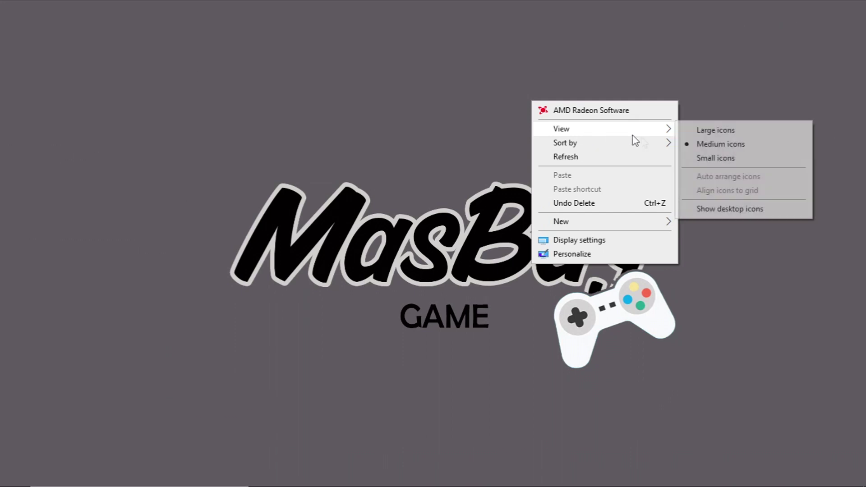
click(717, 210)
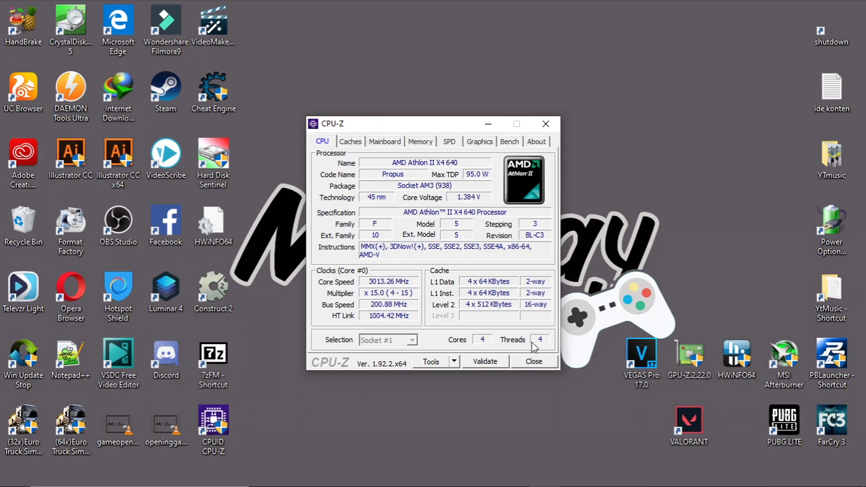
In CPU-Z, examine the cache, mainboard and memory specifications
click(360, 145)
click(381, 143)
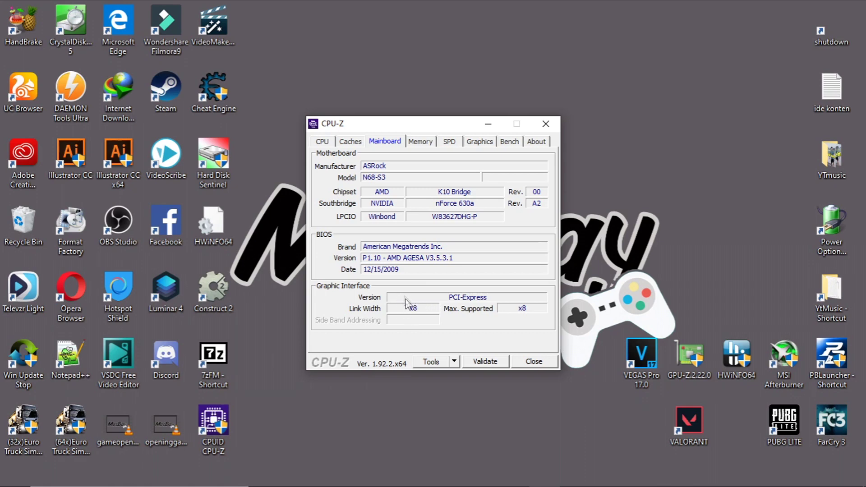
click(414, 146)
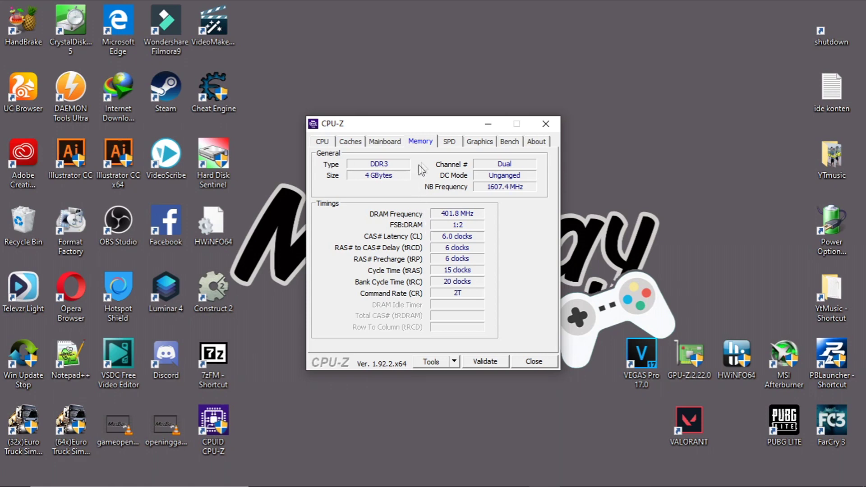
Compare the SPD details of memory Slot #1 and Slot #2, and view the graphics card information
click(447, 143)
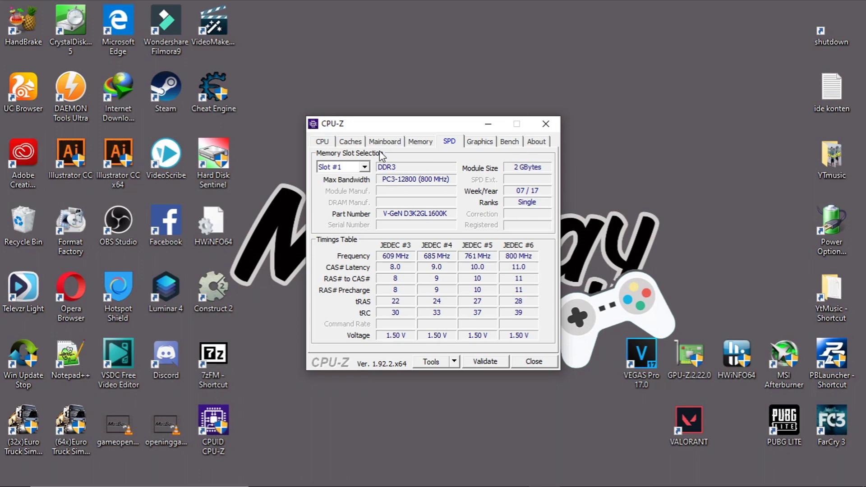
click(364, 167)
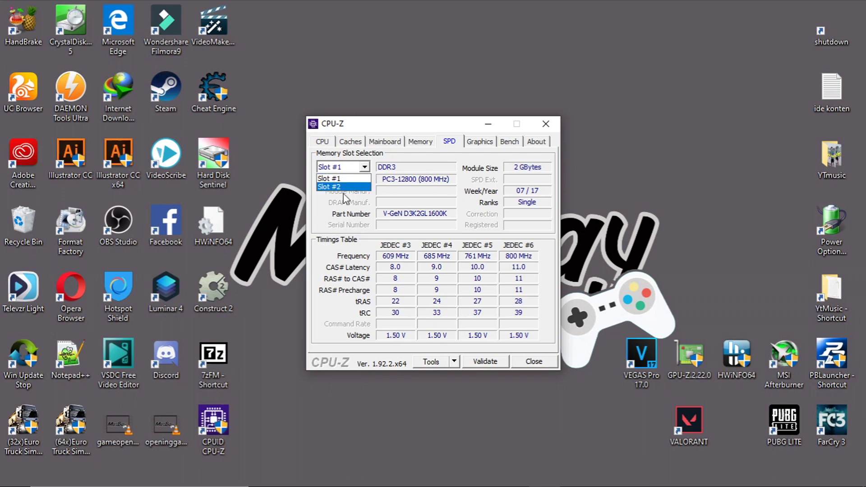
click(350, 179)
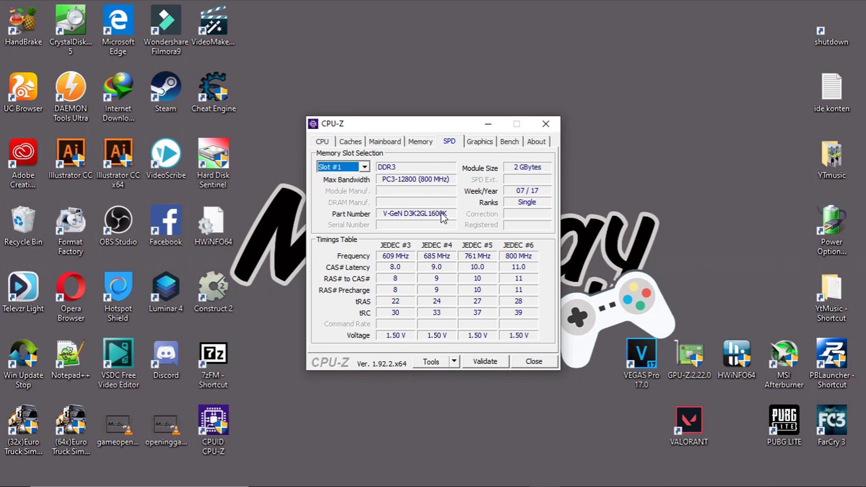
click(364, 167)
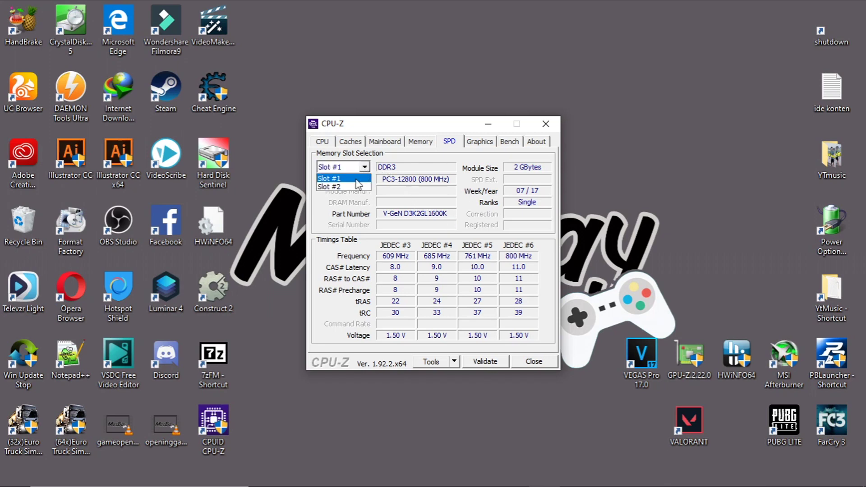
click(352, 187)
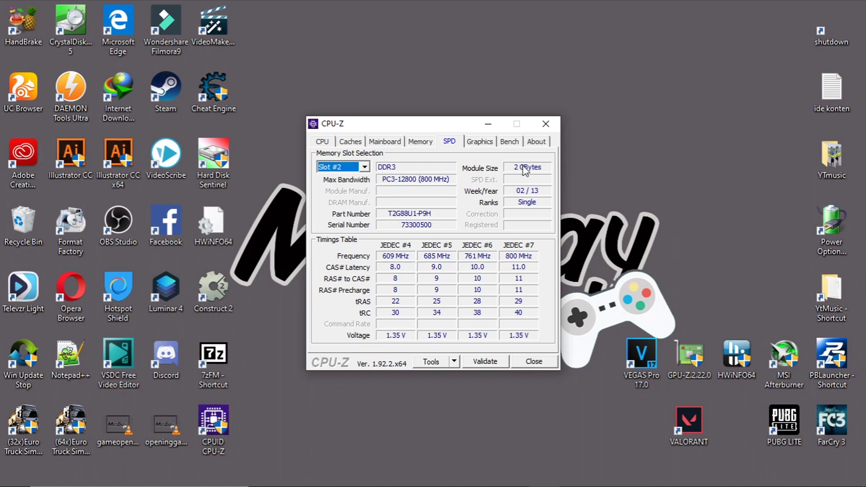
click(364, 167)
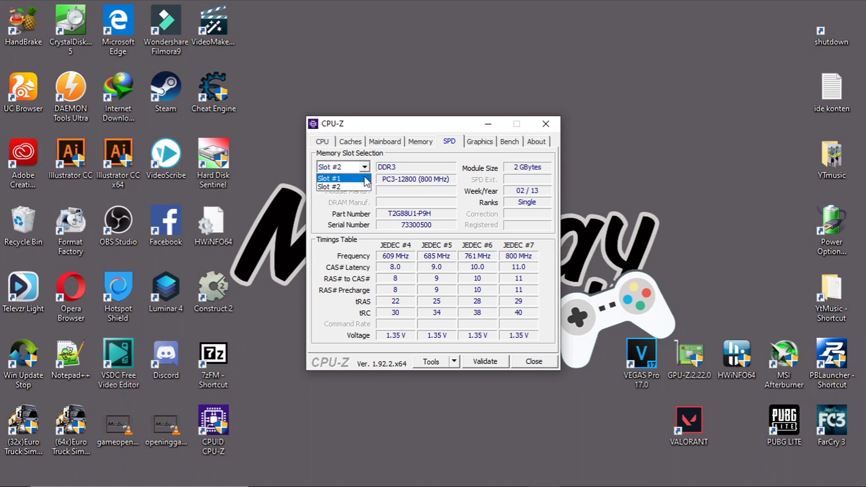
click(367, 175)
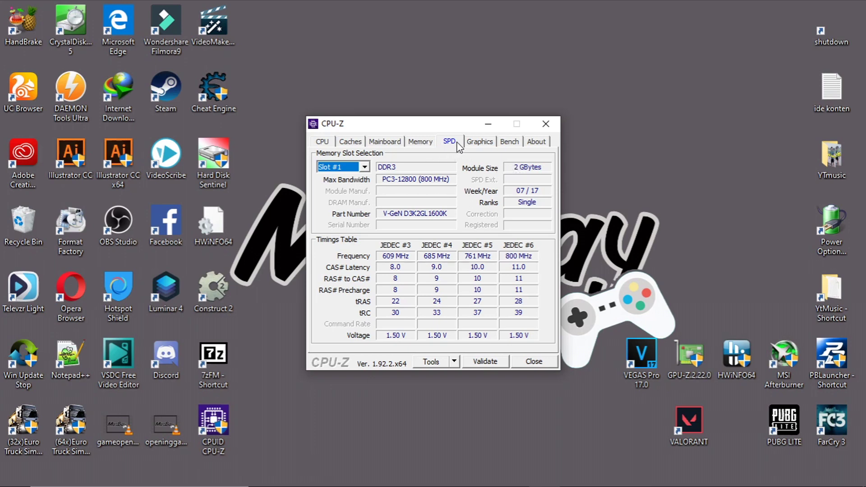
click(472, 142)
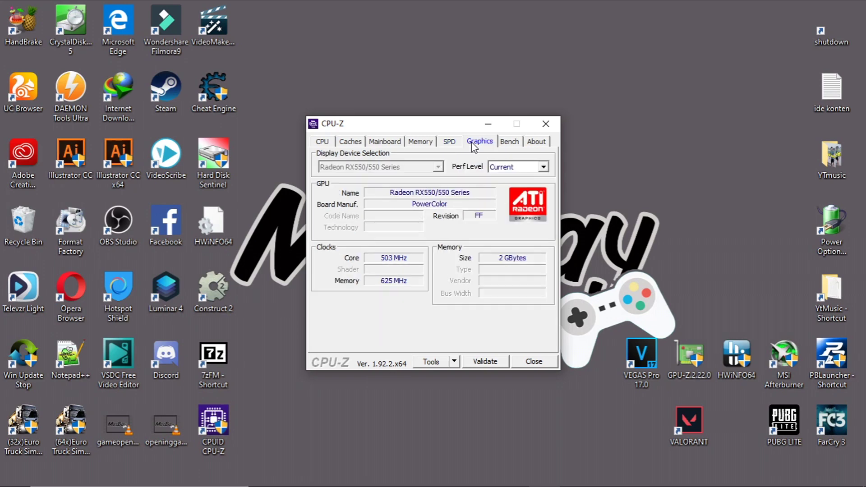